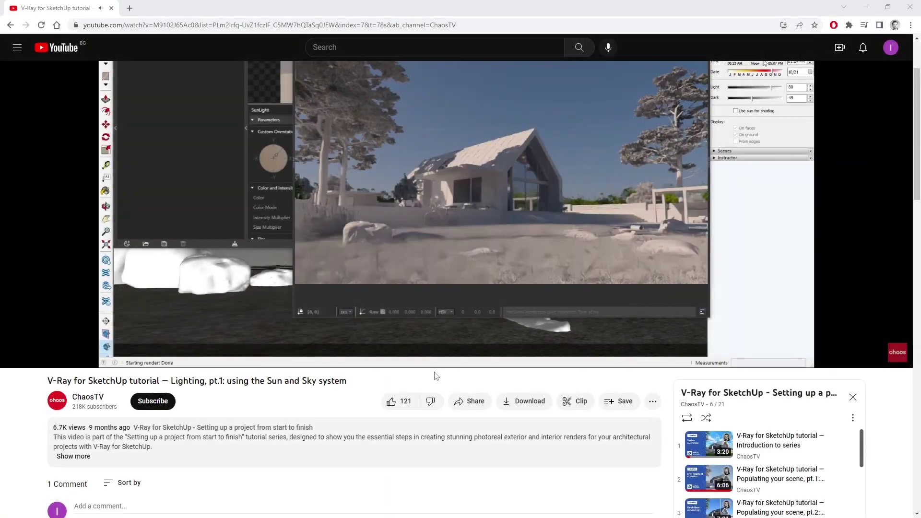
- Expand the V-Ray Sun and Sky tutorial's video description and scroll down through it
{"action": "left_click", "coordinate": [152, 451]}
{"action": "scroll", "coordinate": [153, 444], "scroll_direction": "down", "scroll_amount": 2}
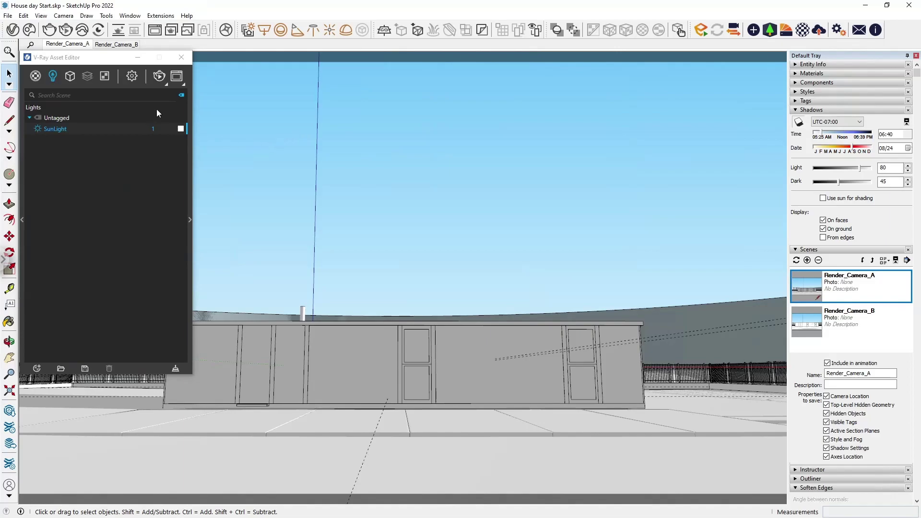
- In Model Info > Animation, set Scene Delay to 0 seconds, keeping 4-second transitions
{"action": "left_click", "coordinate": [40, 15]}
{"action": "mouse_move", "coordinate": [77, 189]}
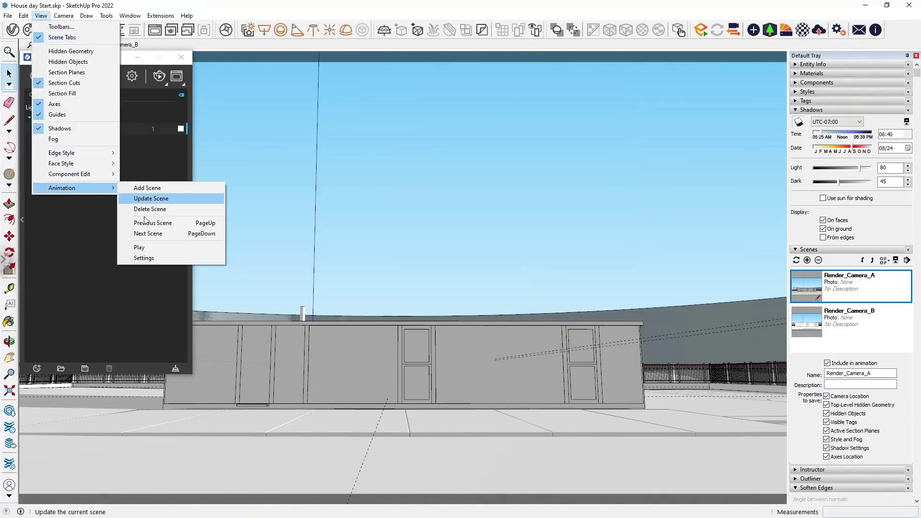
{"action": "left_click", "coordinate": [166, 258]}
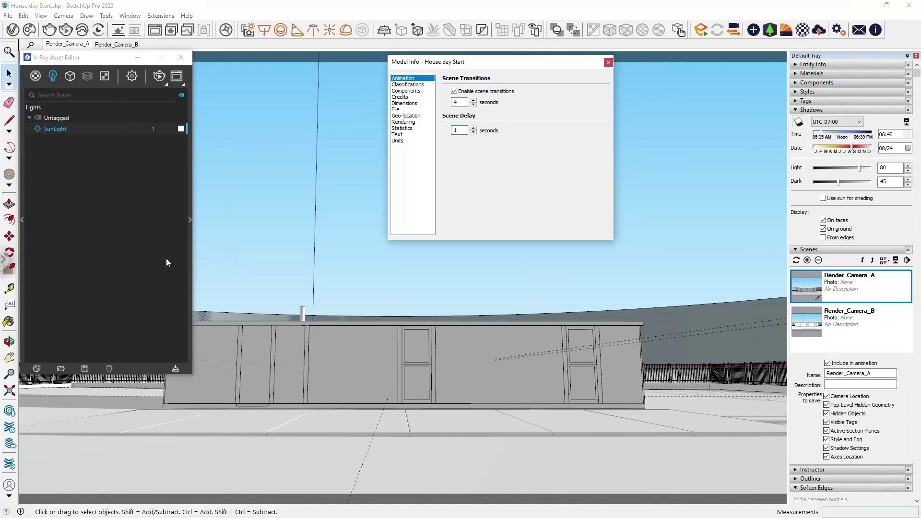
{"action": "double_click", "coordinate": [461, 130]}
{"action": "type", "text": "0"}
- Switch to the Render_Camera_B scene, set shadow time to 11:21 and start a V-Ray render
{"action": "left_click", "coordinate": [607, 63]}
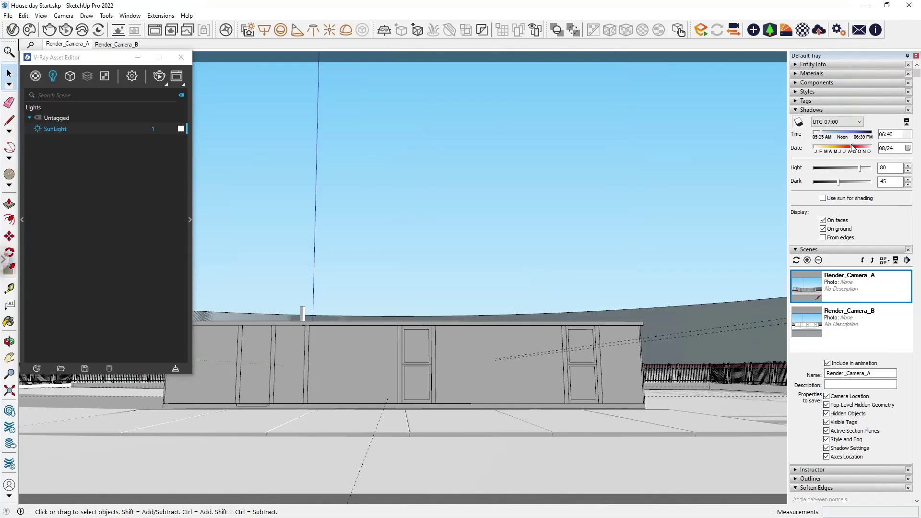
{"action": "double_click", "coordinate": [805, 328]}
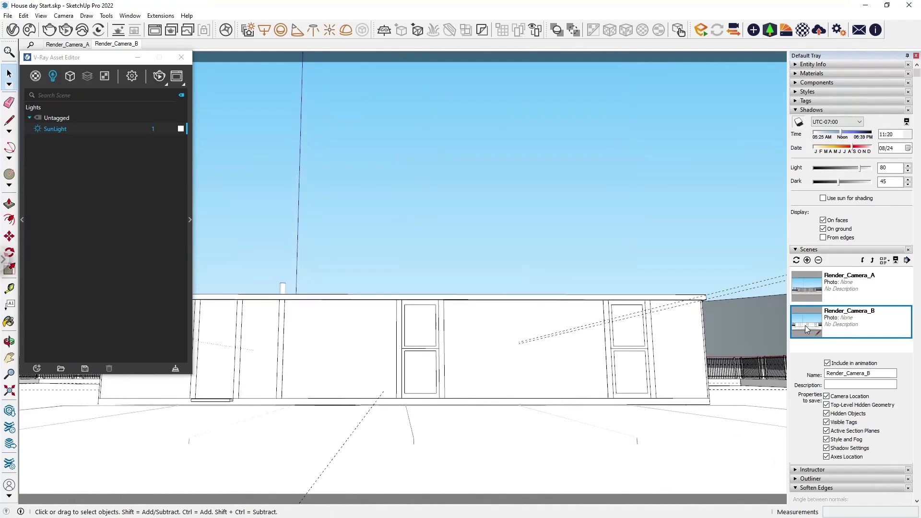
{"action": "left_click", "coordinate": [840, 135]}
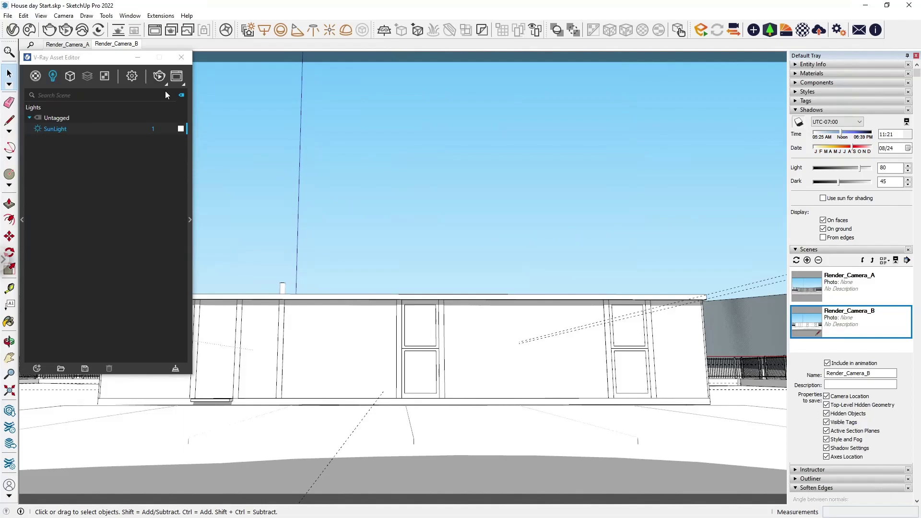
{"action": "left_click", "coordinate": [159, 76]}
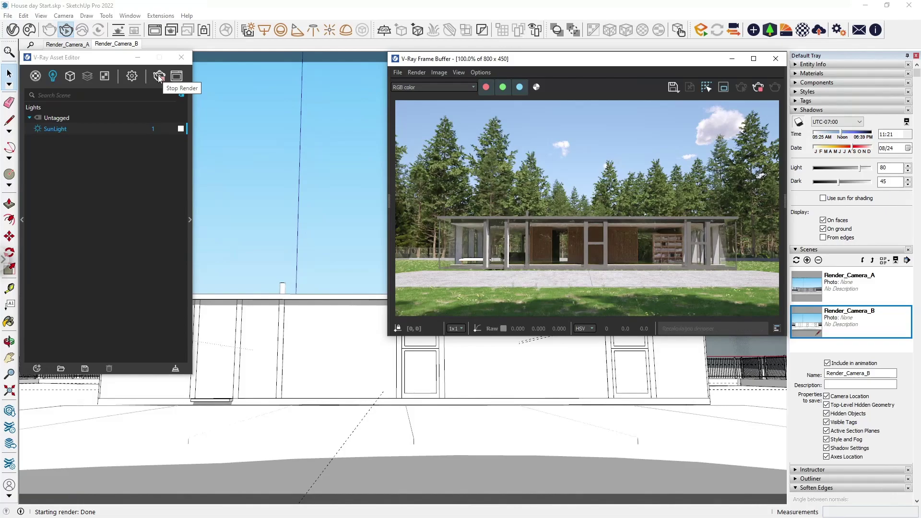
- Stop the render and enable Dynamic Clouds on the V-Ray SunLight
{"action": "left_click", "coordinate": [158, 75]}
{"action": "left_click", "coordinate": [189, 216]}
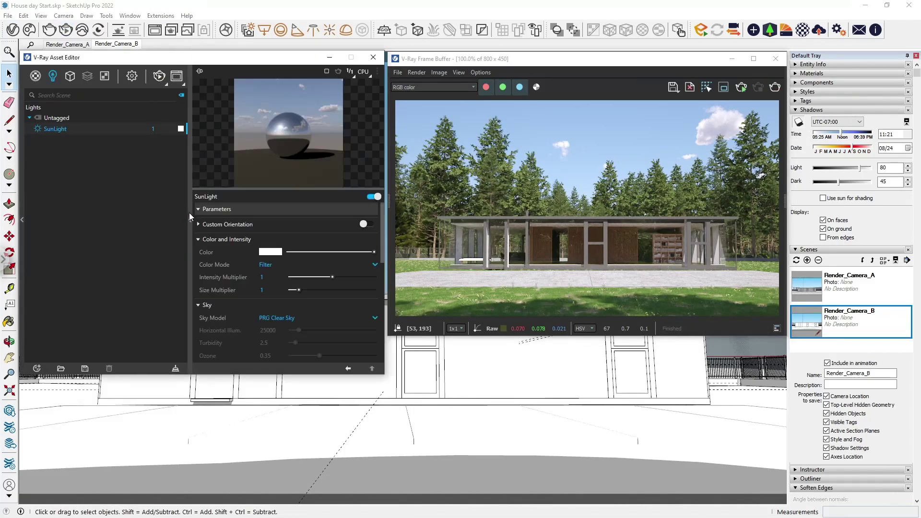
{"action": "scroll", "coordinate": [233, 307], "scroll_direction": "down", "scroll_amount": 1}
{"action": "scroll", "coordinate": [233, 308], "scroll_direction": "down", "scroll_amount": 10}
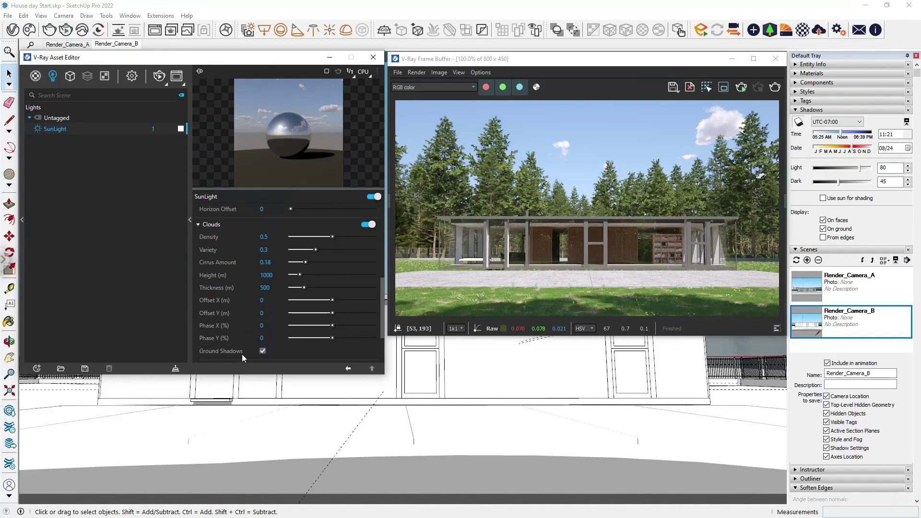
{"action": "scroll", "coordinate": [242, 354], "scroll_direction": "down", "scroll_amount": 5}
{"action": "left_click", "coordinate": [263, 306]}
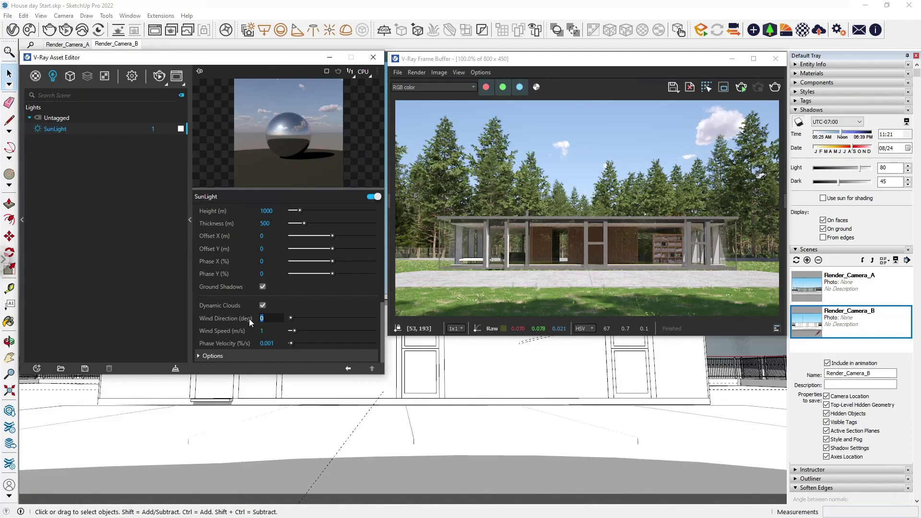
- Set the clouds' wind direction to 90° and wind speed to 0.1 m/s
{"action": "type", "text": "90"}
{"action": "key", "text": "Return"}
{"action": "left_click_drag", "start_coordinate": [294, 330], "coordinate": [255, 333]}
{"action": "type", "text": "0.1"}
{"action": "key", "text": "Return"}
- Relink the European Larch Tree 018 proxy to its proxy file in the Assets folder
{"action": "left_click", "coordinate": [70, 76]}
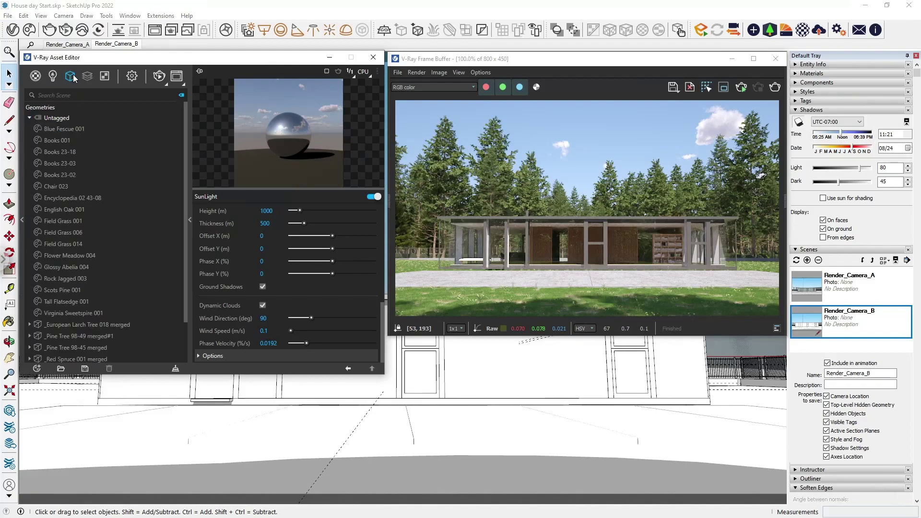
{"action": "scroll", "coordinate": [166, 238], "scroll_direction": "down", "scroll_amount": 5}
{"action": "left_click", "coordinate": [88, 277]}
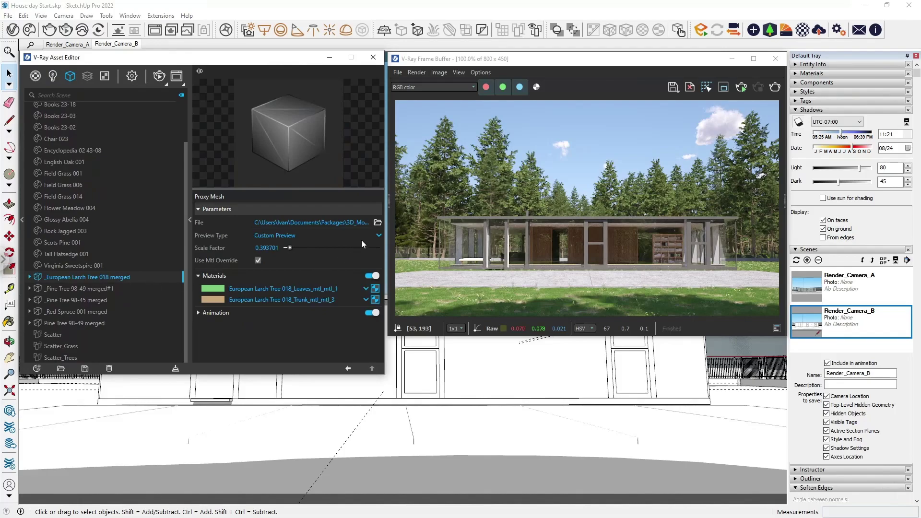
{"action": "left_click", "coordinate": [377, 223]}
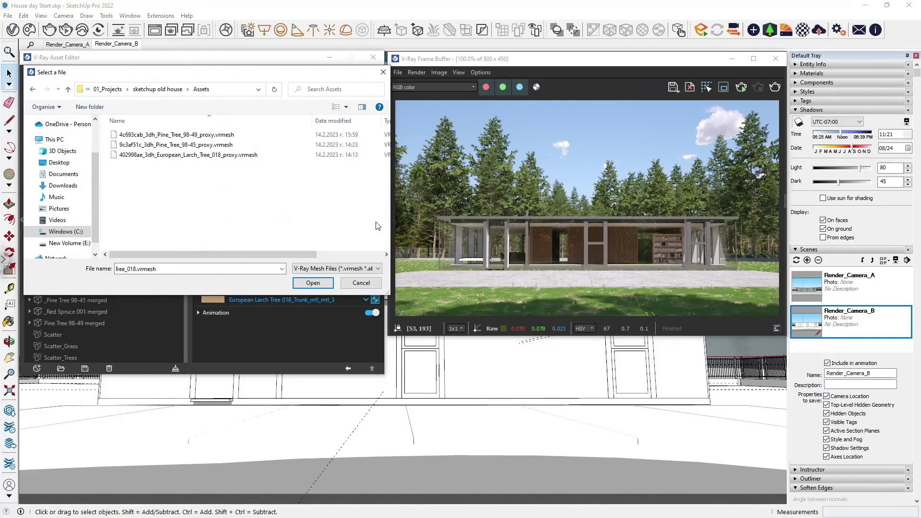
{"action": "left_click", "coordinate": [273, 158]}
{"action": "left_click", "coordinate": [318, 286]}
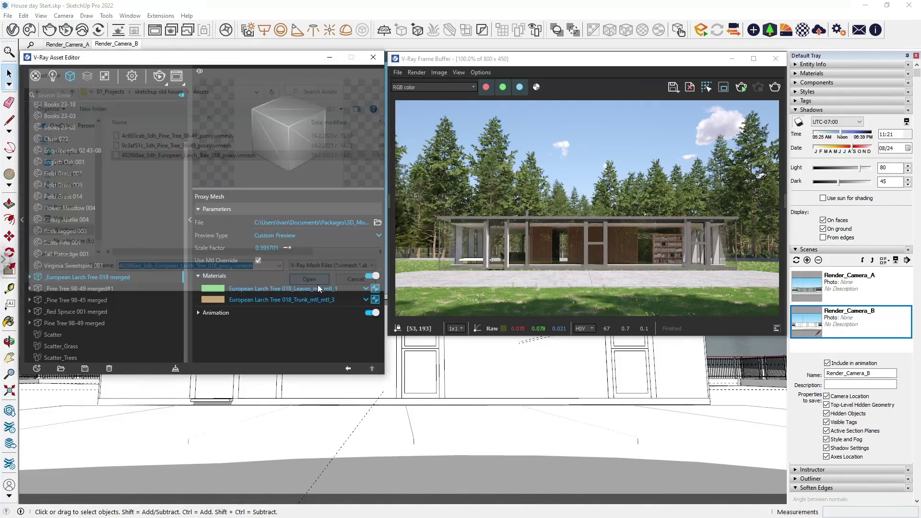
- Set the proxy's animation Playback Type to Ping Pong
{"action": "left_click", "coordinate": [198, 313]}
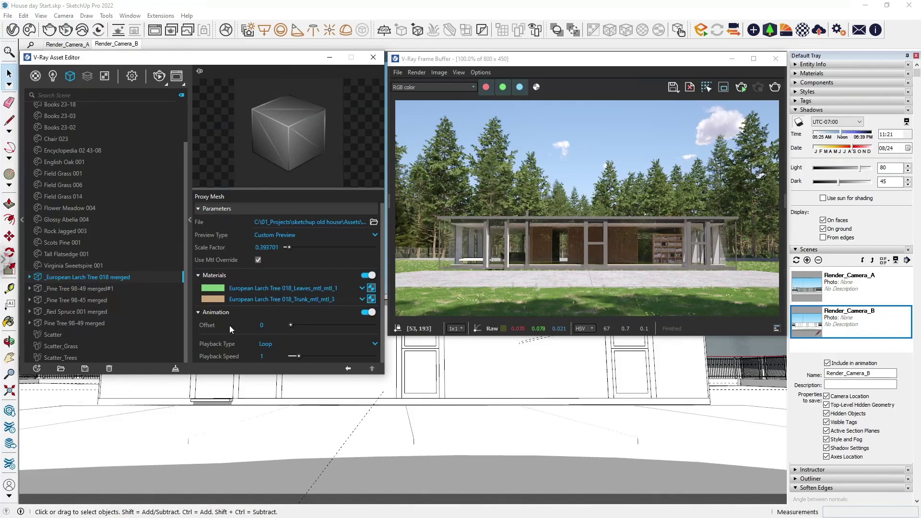
{"action": "left_click", "coordinate": [280, 344]}
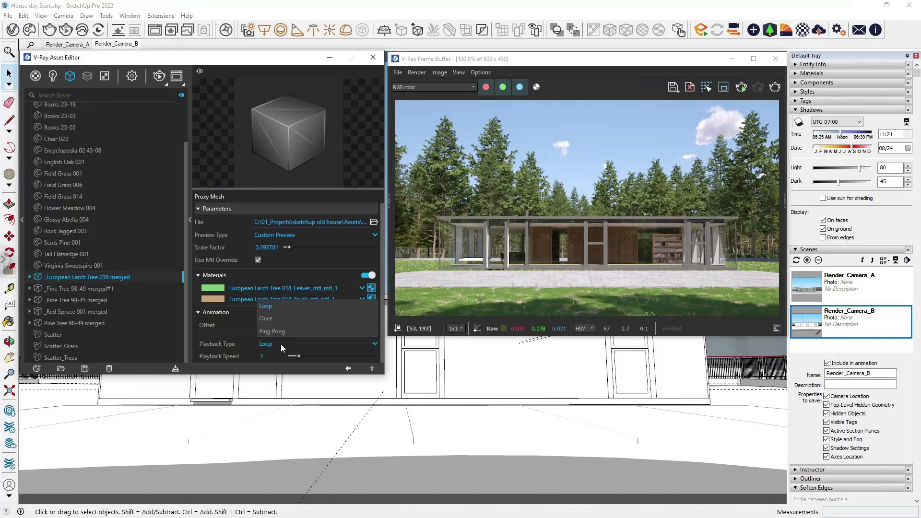
{"action": "left_click", "coordinate": [309, 333]}
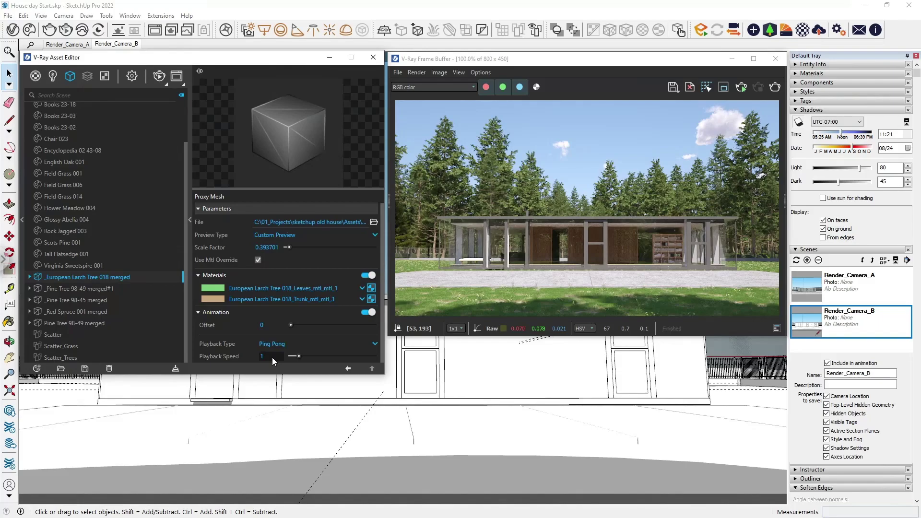
- In V-Ray render settings, switch the denoiser to V-Ray and set Update Effects to At the End
{"action": "key", "text": "Return"}
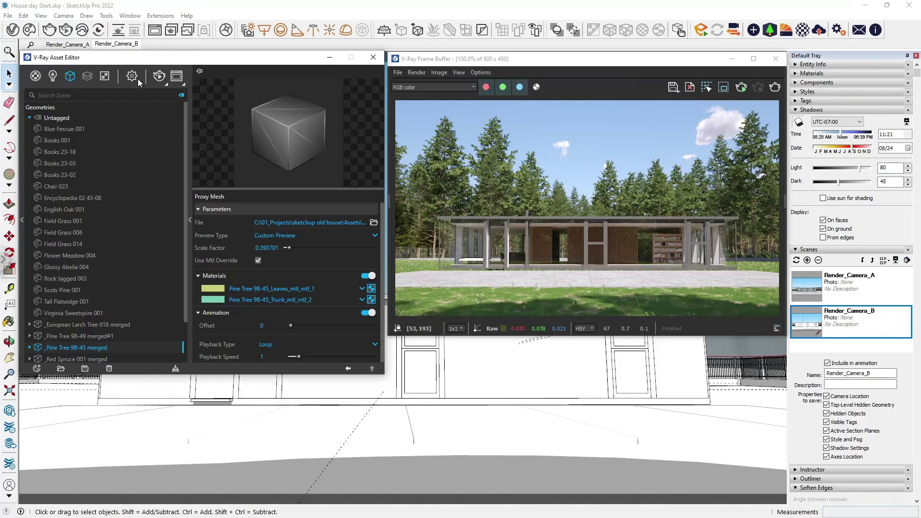
{"action": "left_click", "coordinate": [132, 77]}
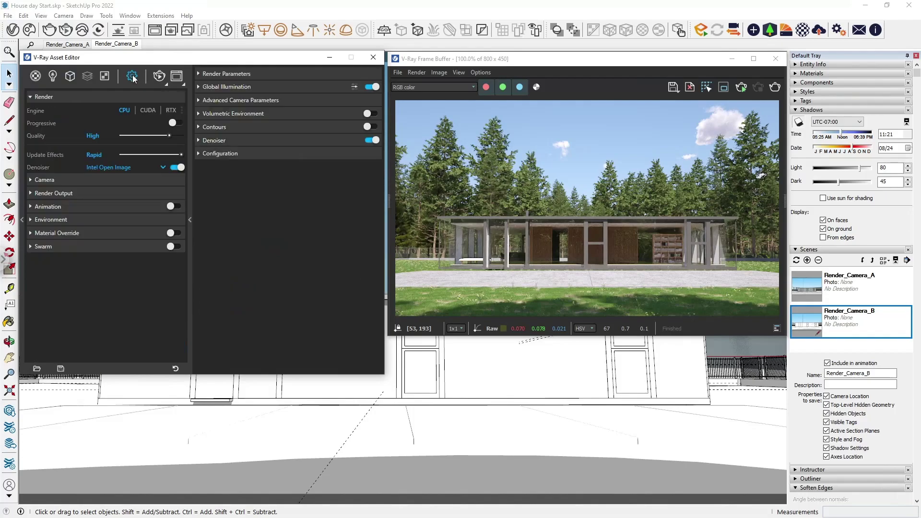
{"action": "left_click", "coordinate": [115, 167]}
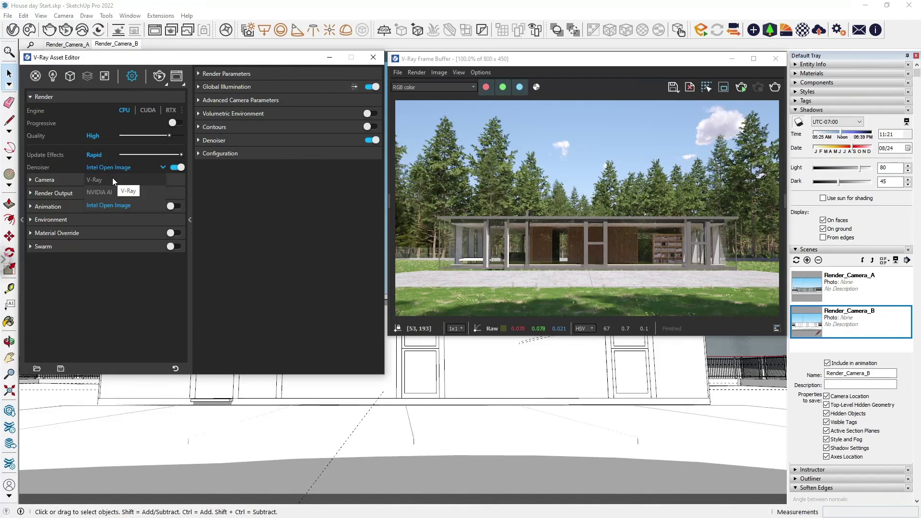
{"action": "left_click", "coordinate": [113, 179]}
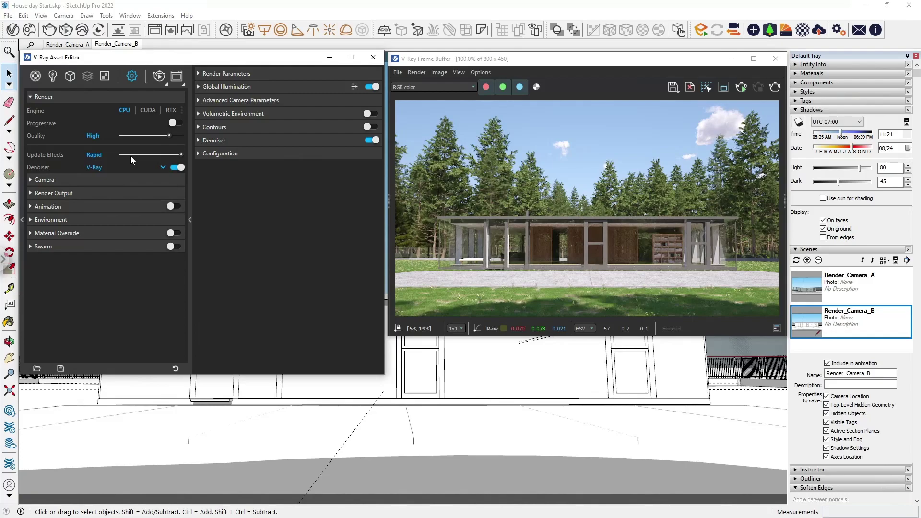
{"action": "left_click", "coordinate": [119, 154]}
- Turn on V-Ray animation rendering with a Frame Range from 0 to 120
{"action": "left_click", "coordinate": [149, 207]}
{"action": "left_click", "coordinate": [175, 206]}
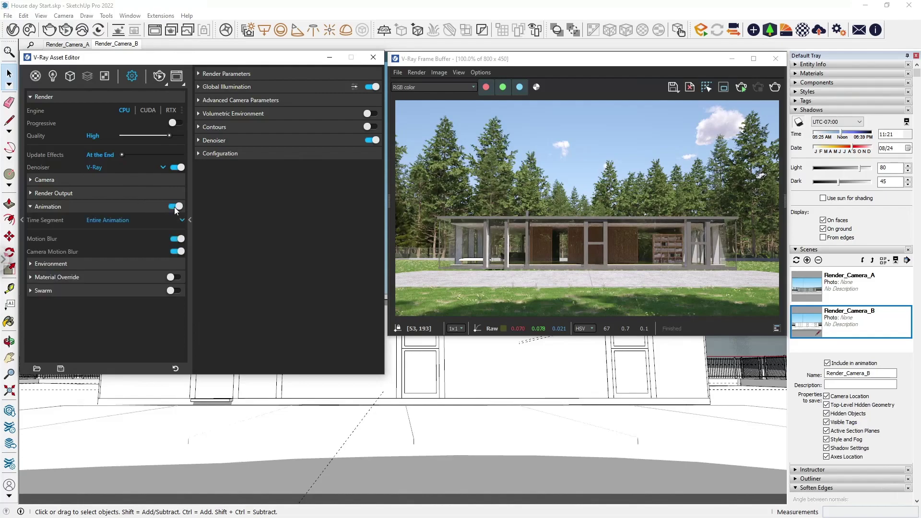
{"action": "left_click", "coordinate": [160, 219]}
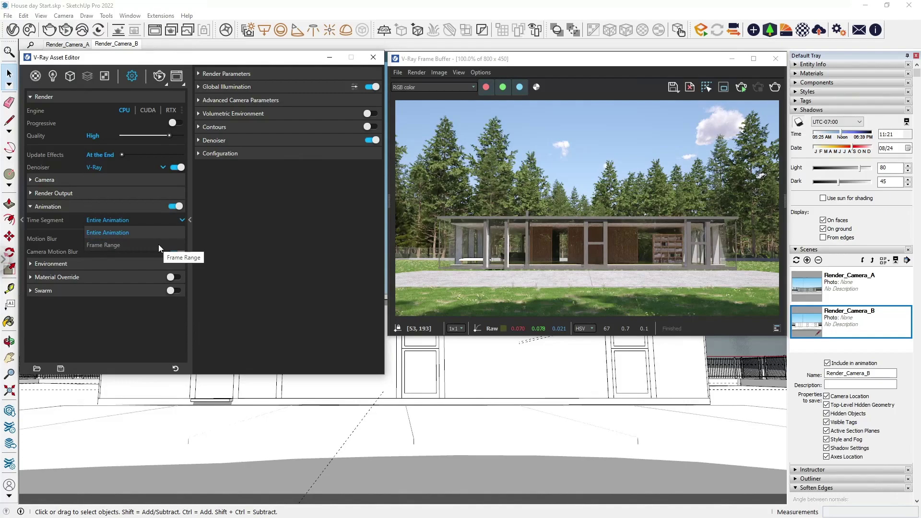
{"action": "left_click", "coordinate": [158, 243]}
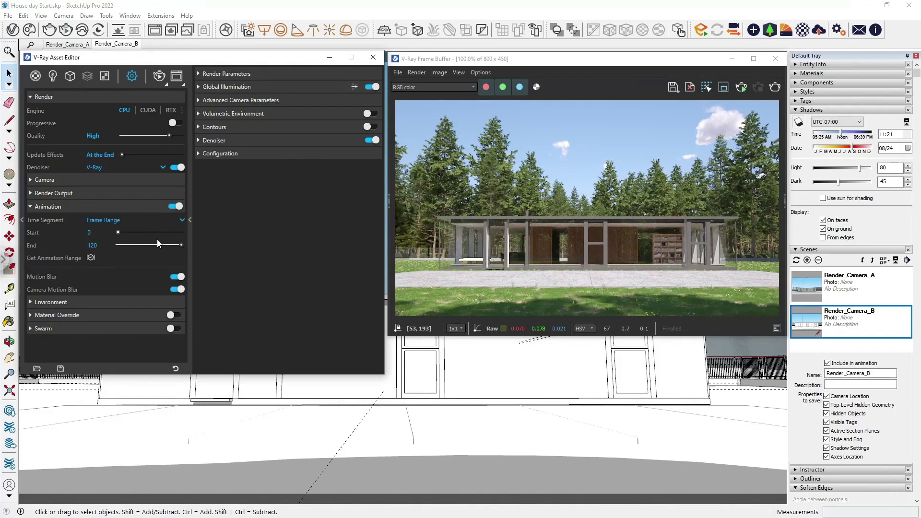
{"action": "mouse_move", "coordinate": [182, 244]}
{"action": "left_mouse_down"}
{"action": "mouse_move", "coordinate": [153, 244]}
{"action": "mouse_move", "coordinate": [185, 244]}
{"action": "left_mouse_up"}
- Set the render output height to 1080 for 1920×1080 output
{"action": "left_click", "coordinate": [148, 194]}
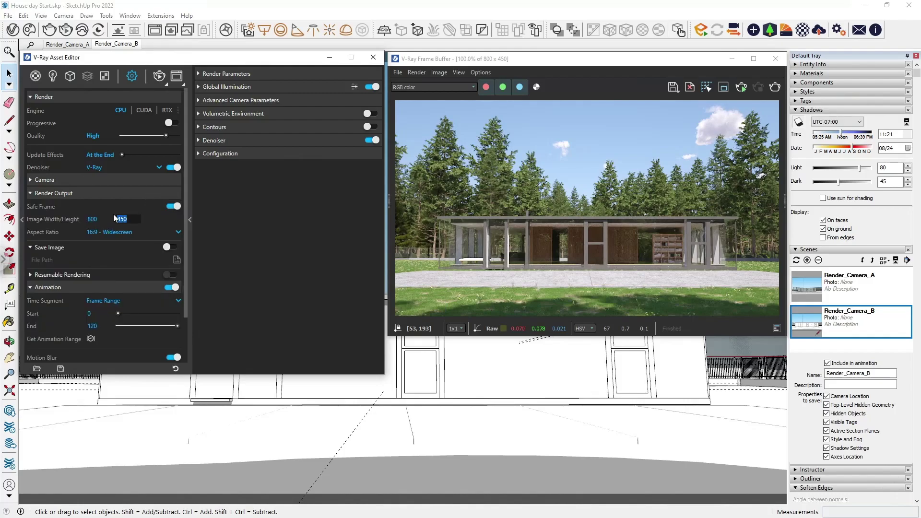
{"action": "type", "text": "1080"}
{"action": "key", "text": "Return"}
- Save rendered frames as jpg files in the project folder, then start rendering
{"action": "left_click", "coordinate": [168, 246]}
{"action": "left_click", "coordinate": [177, 259]}
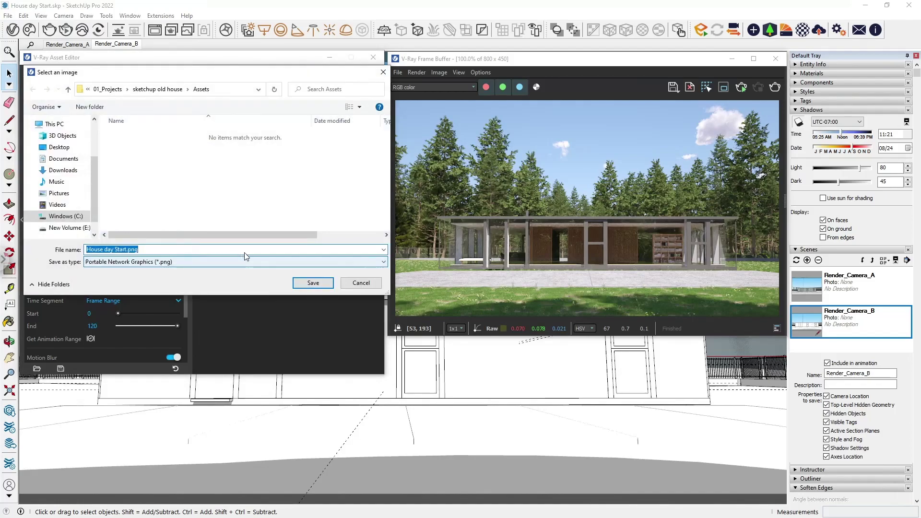
{"action": "left_click", "coordinate": [314, 283]}
{"action": "left_click", "coordinate": [177, 272]}
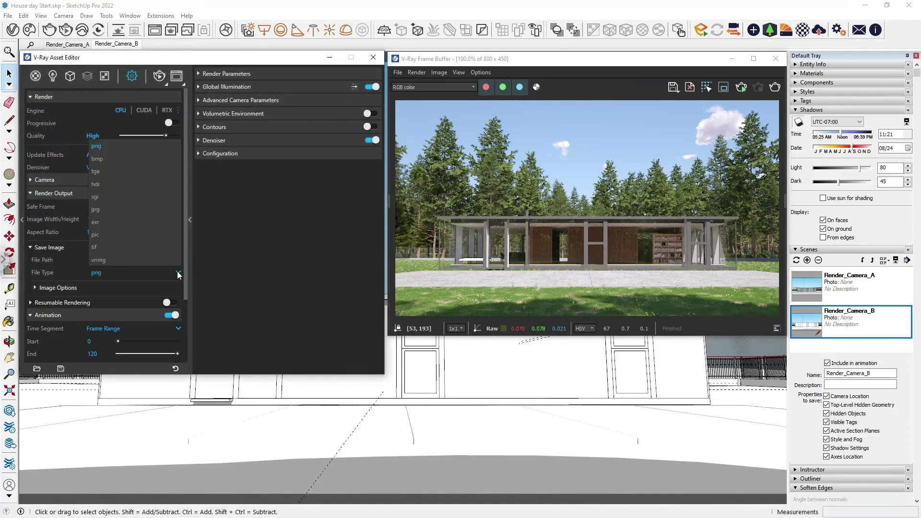
{"action": "left_click", "coordinate": [144, 210]}
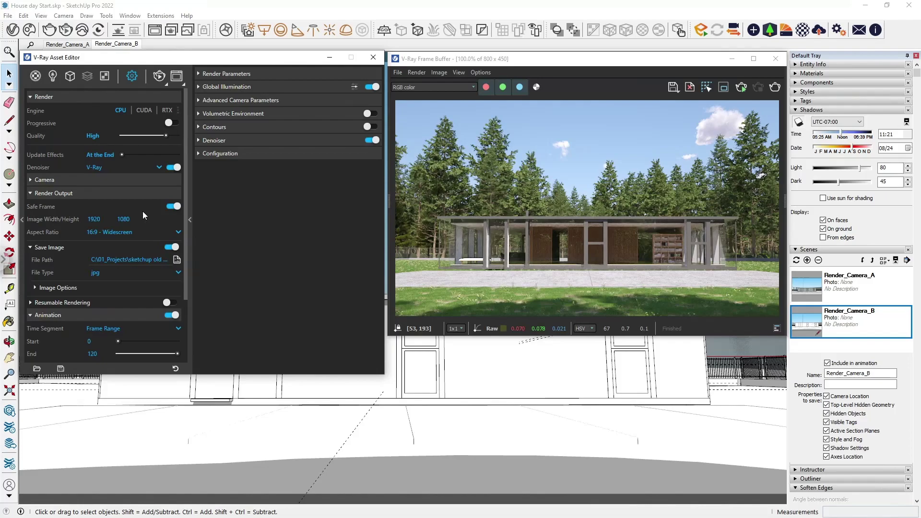
{"action": "left_click", "coordinate": [50, 32]}
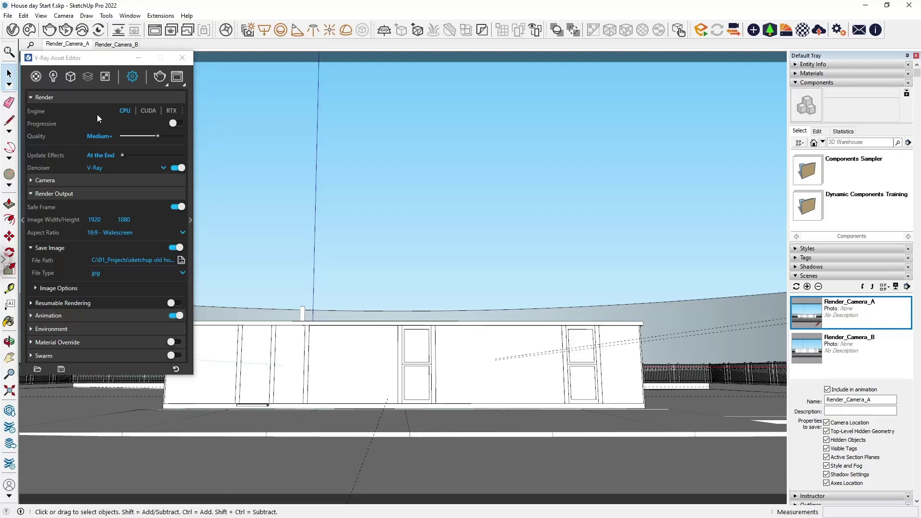
- Send the scene to Chaos Cloud as job 'SketchUp house' and adjust its output resolution
{"action": "left_click", "coordinate": [84, 28]}
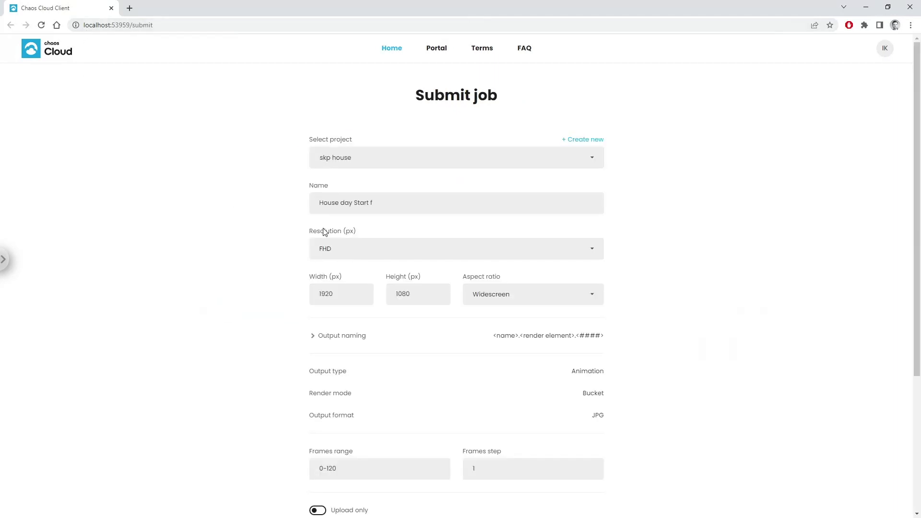
{"action": "triple_click", "coordinate": [321, 207]}
{"action": "type", "text": "SketchUp house"}
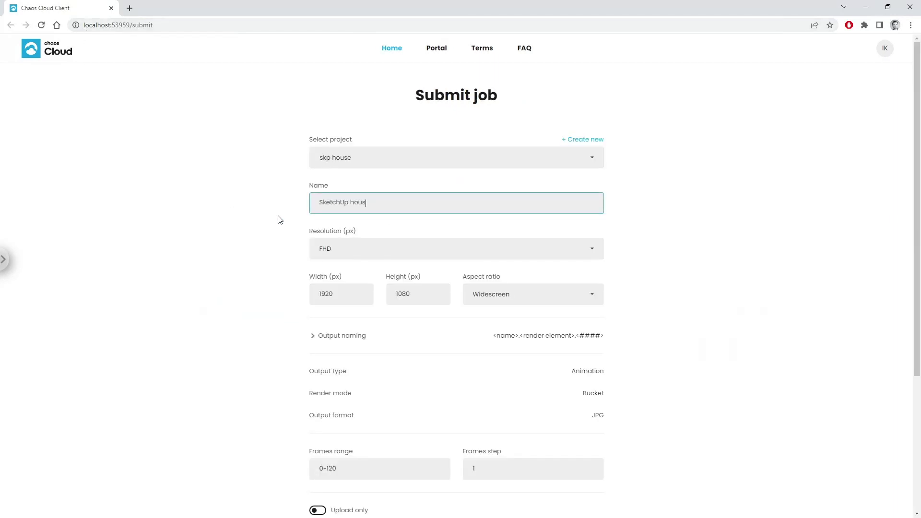
{"action": "left_click", "coordinate": [415, 292]}
{"action": "left_click", "coordinate": [356, 291]}
{"action": "scroll", "coordinate": [356, 292], "scroll_direction": "down", "scroll_amount": 1}
{"action": "scroll", "coordinate": [365, 386], "scroll_direction": "down", "scroll_amount": 2}
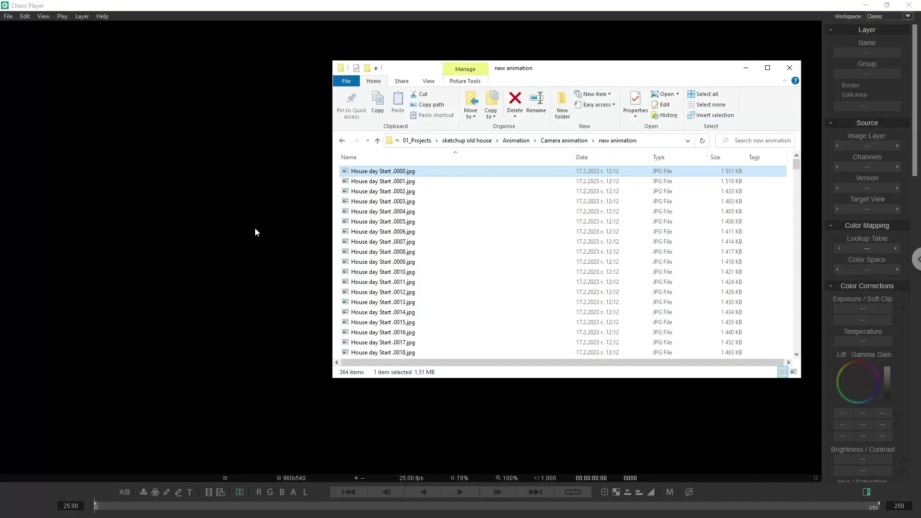
- Load the House day Start jpg frames into Chaos Player, play them, then begin Save Layer as
{"action": "left_click_drag", "start_coordinate": [373, 252], "coordinate": [253, 214]}
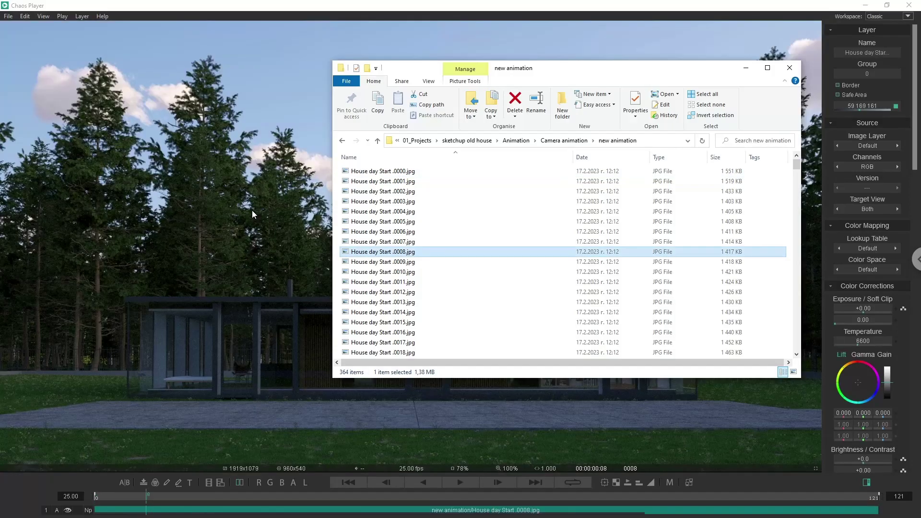
{"action": "left_click", "coordinate": [253, 211]}
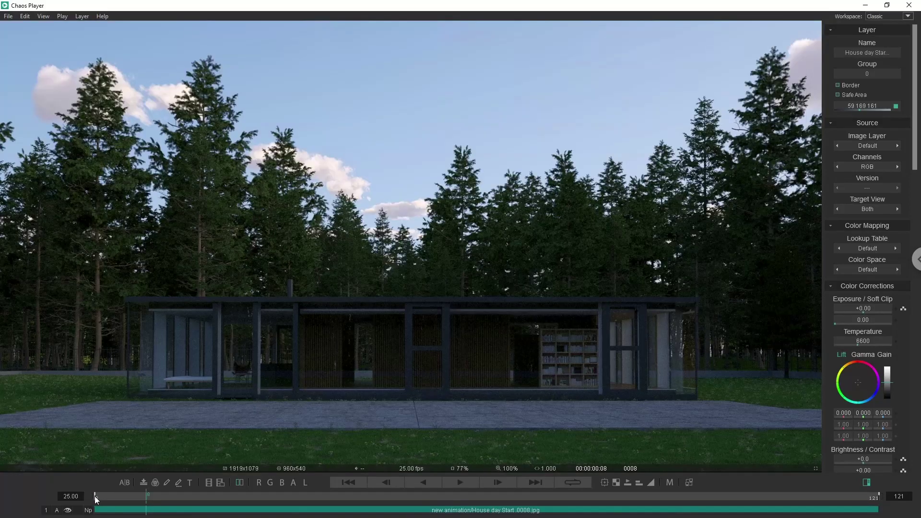
{"action": "left_click", "coordinate": [458, 483]}
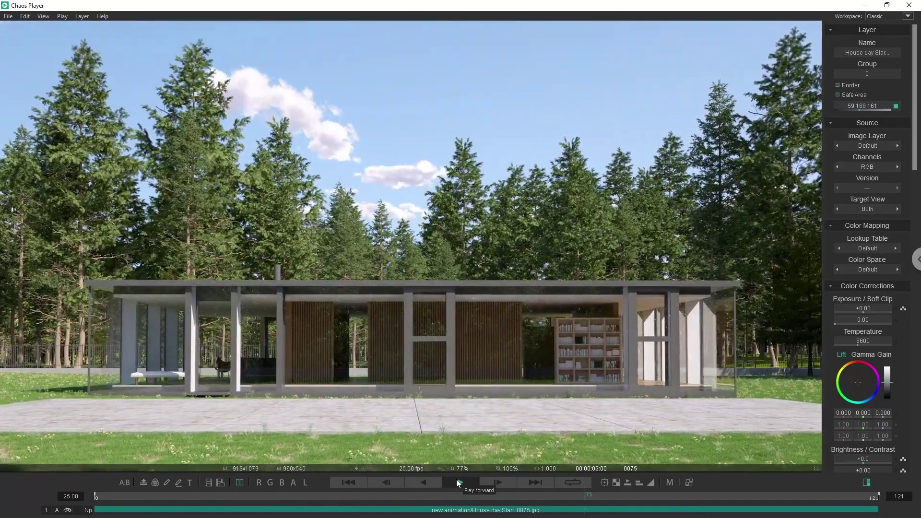
{"action": "left_click", "coordinate": [458, 482]}
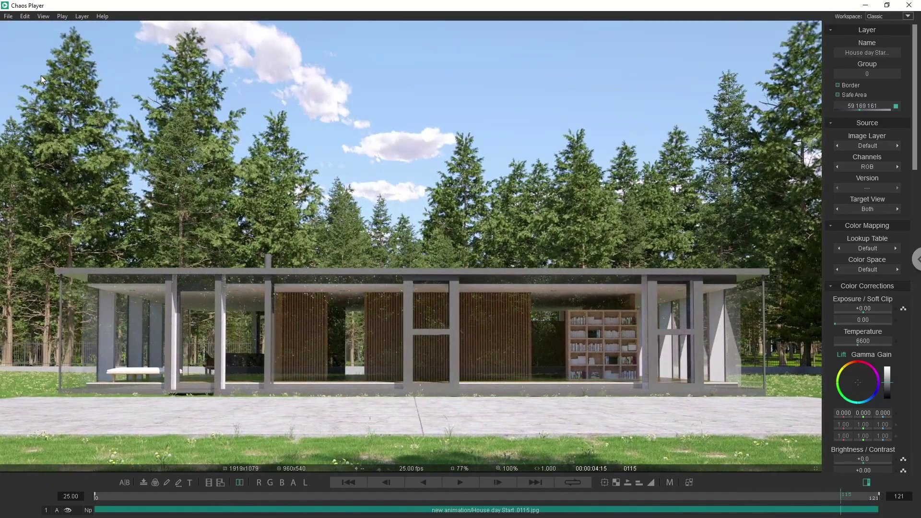
{"action": "left_click", "coordinate": [8, 17]}
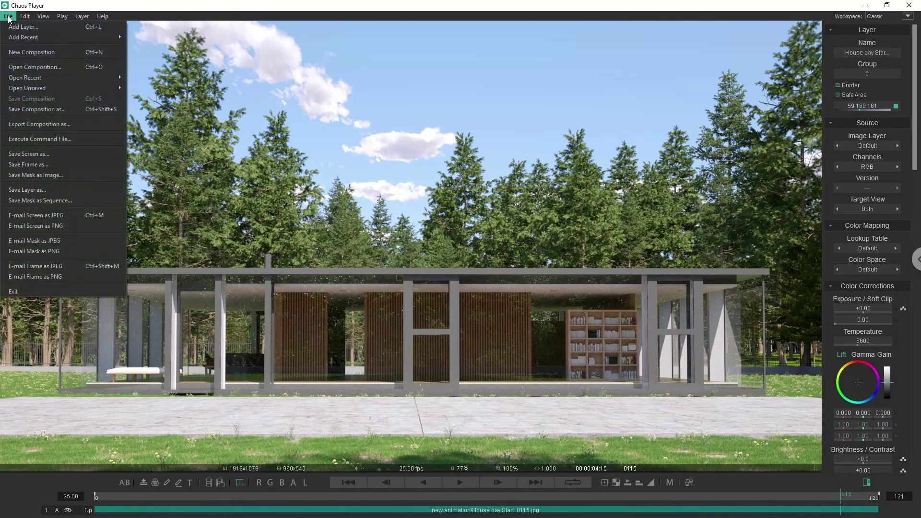
{"action": "left_click", "coordinate": [93, 187]}
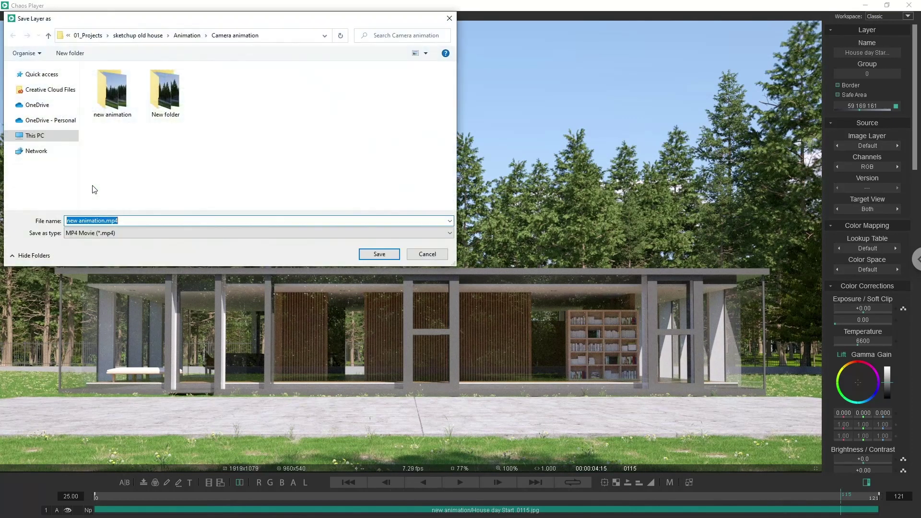